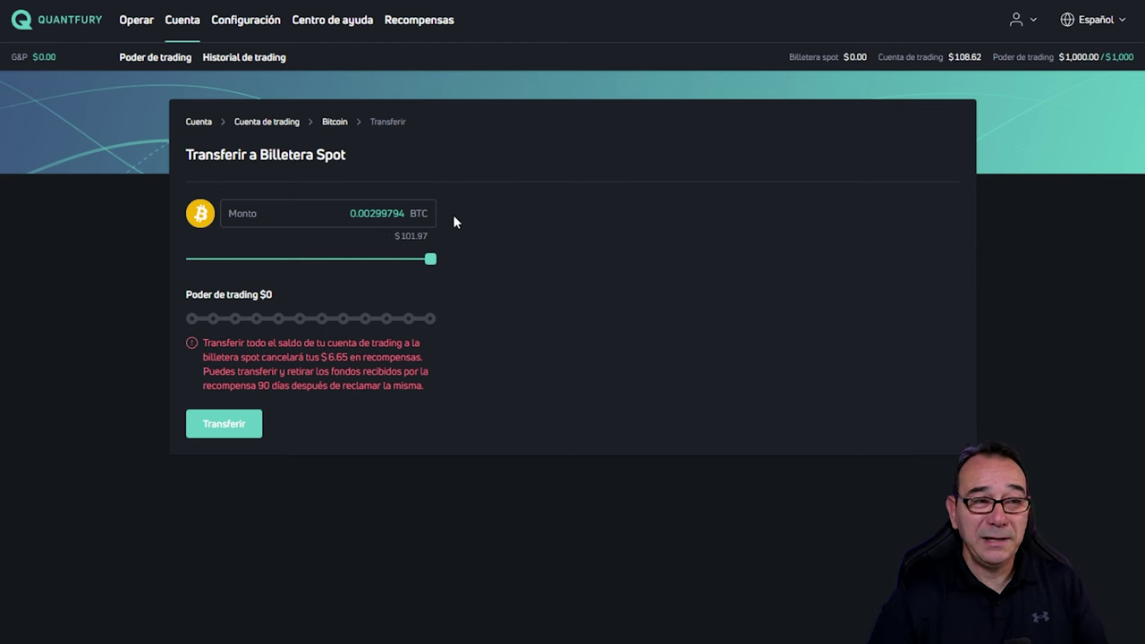
Step: Transfer the 0.00299794 BTC into the spot wallet and dismiss the success message
{"action": "left_click", "coordinate": [231, 431]}
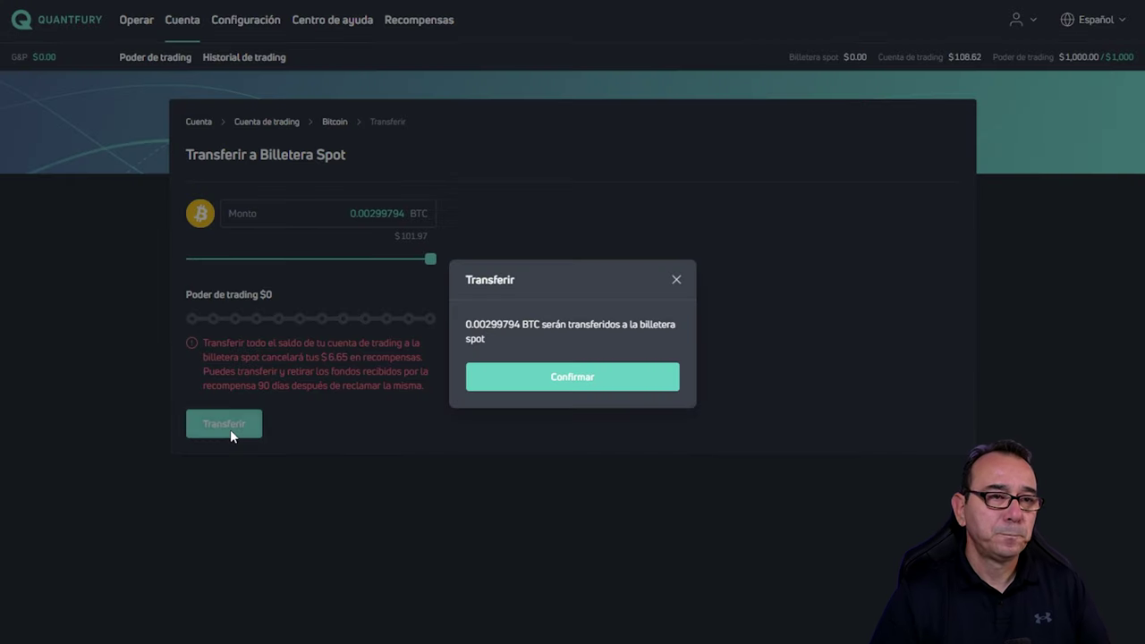
{"action": "left_click", "coordinate": [582, 379]}
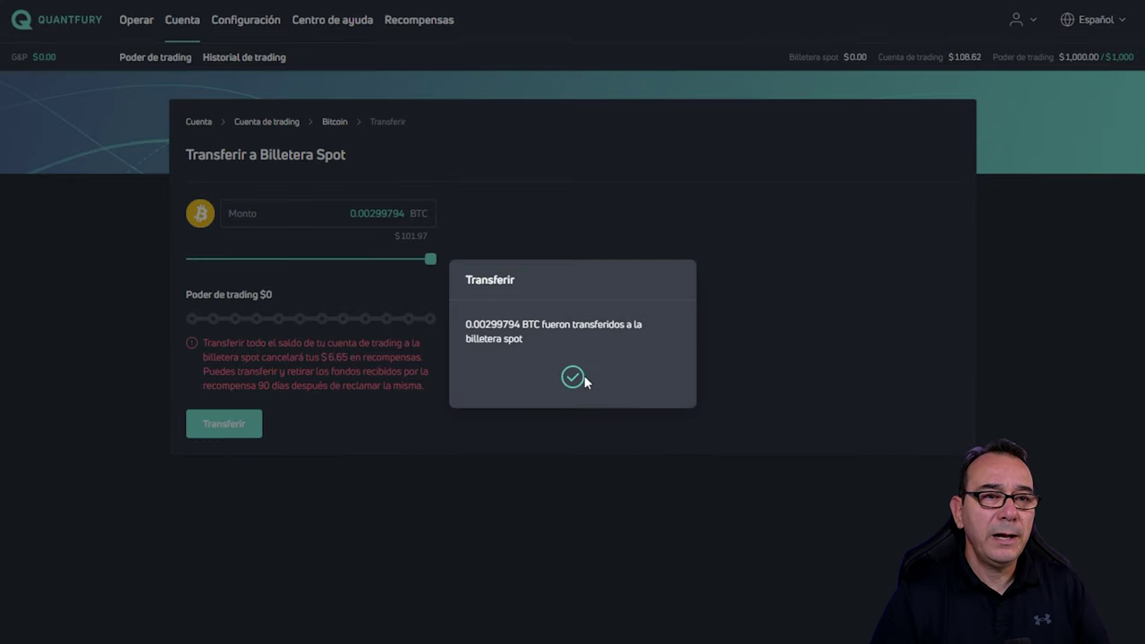
{"action": "left_click", "coordinate": [569, 379]}
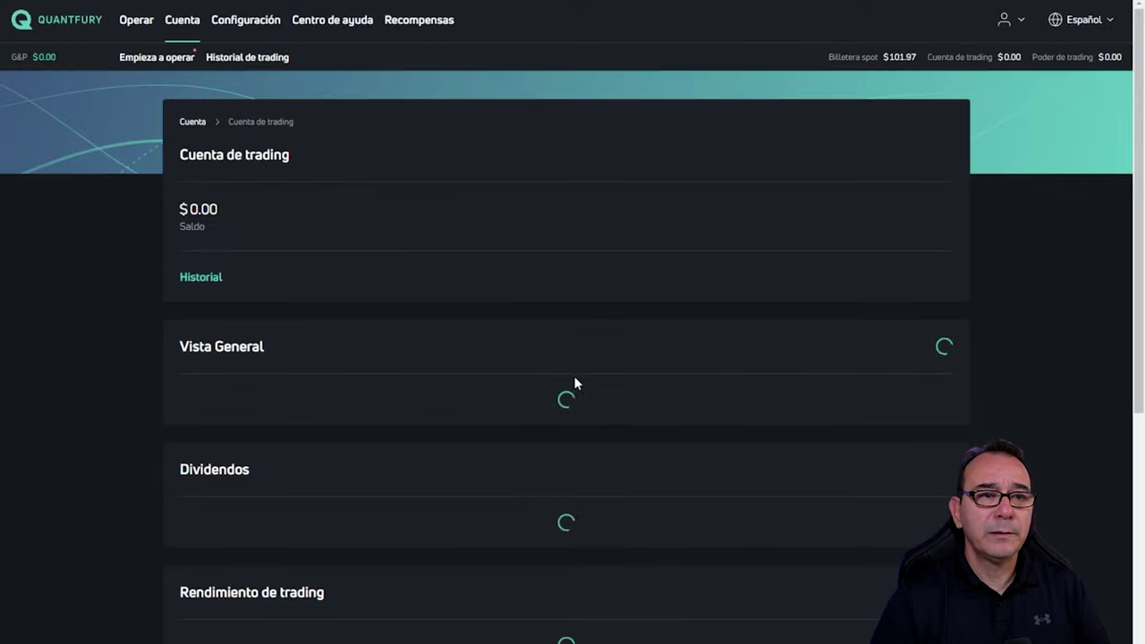
Step: Open the Bitcoin page of the spot wallet under Cuenta > Billetera spot
{"action": "left_click", "coordinate": [193, 122]}
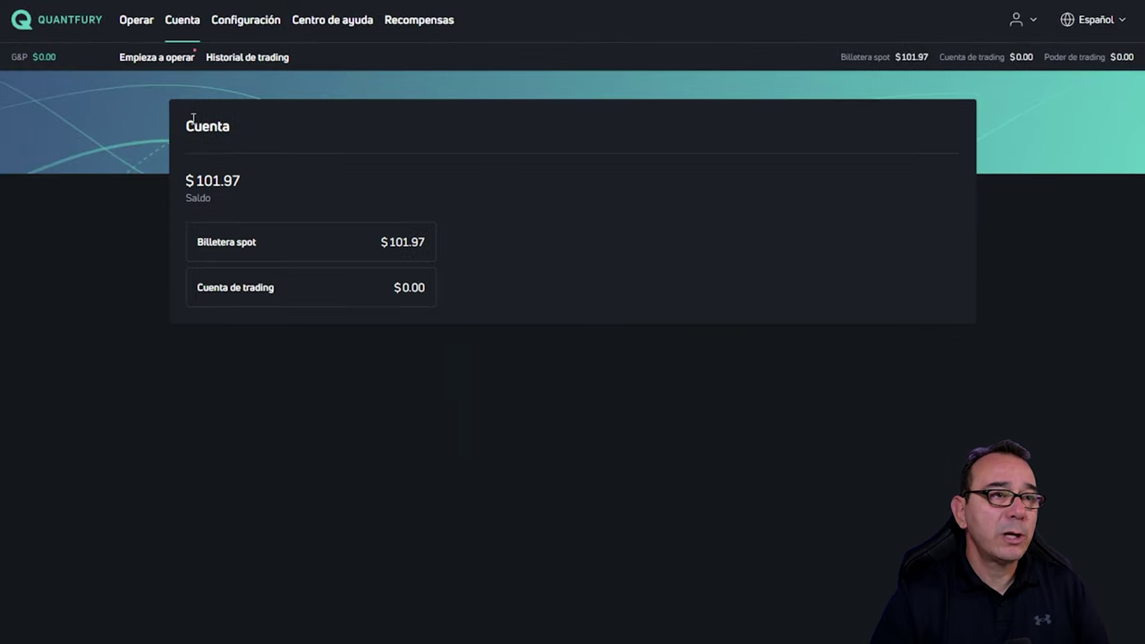
{"action": "left_click", "coordinate": [304, 246]}
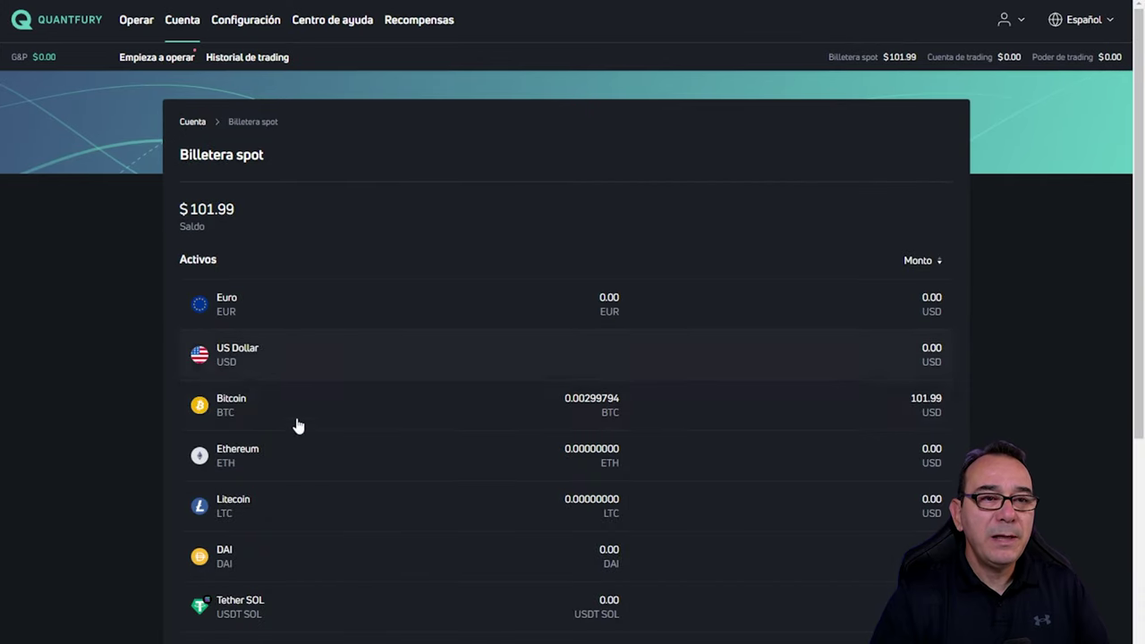
{"action": "left_click", "coordinate": [573, 409]}
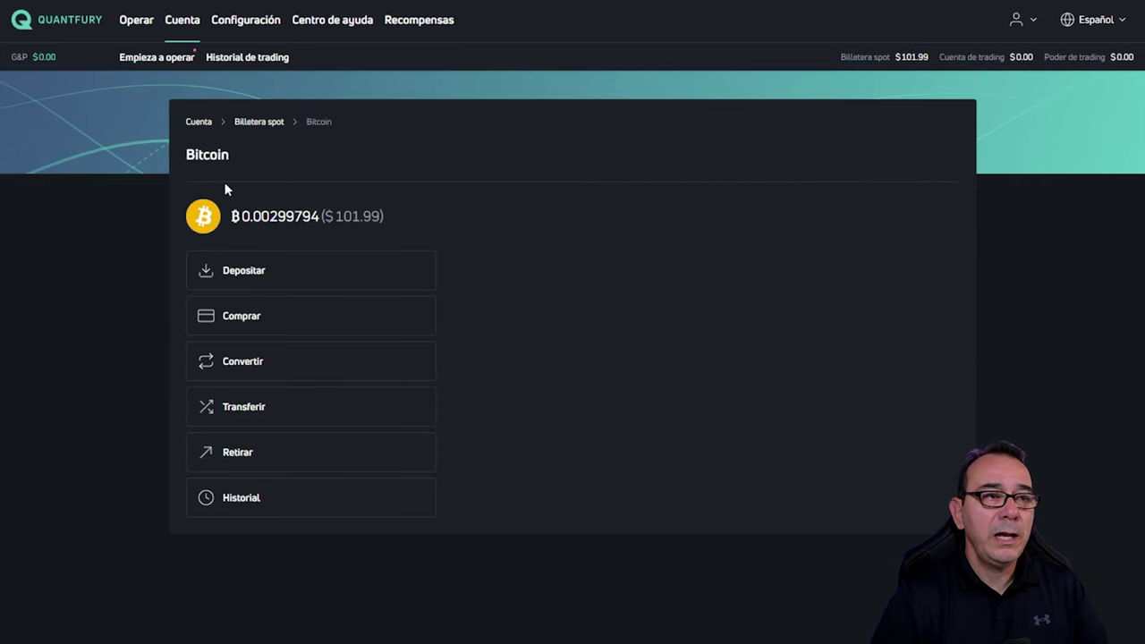
Step: Set up a full-balance Bitcoin withdrawal to the pasted external address, then go to the trading page
{"action": "left_click", "coordinate": [242, 456]}
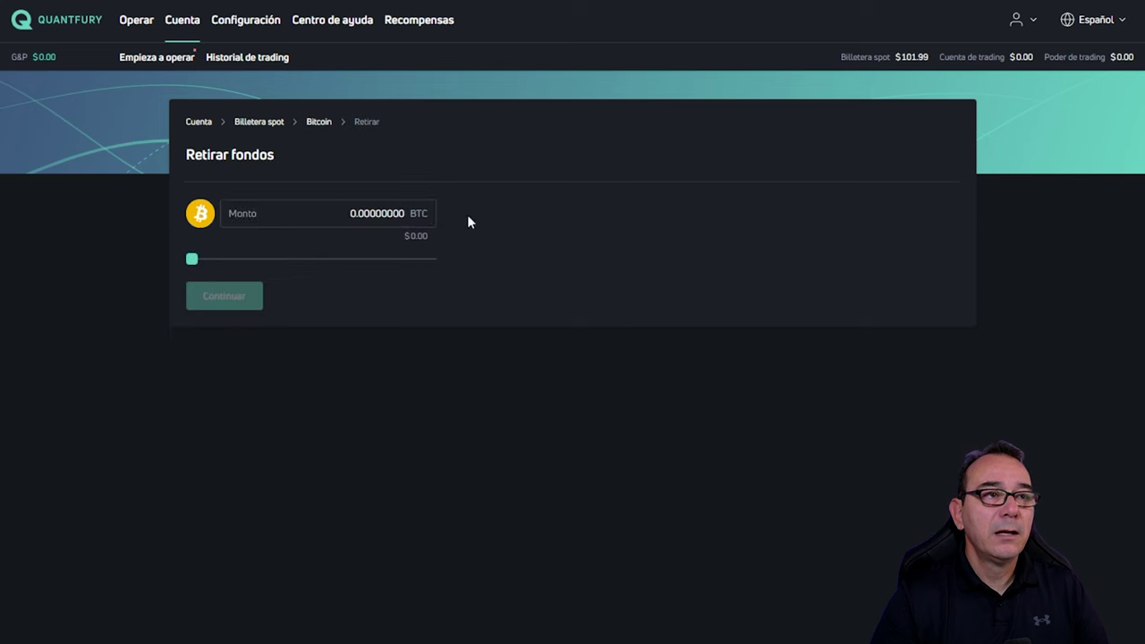
{"action": "left_click_drag", "start_coordinate": [193, 261], "coordinate": [479, 259]}
{"action": "left_click", "coordinate": [222, 301]}
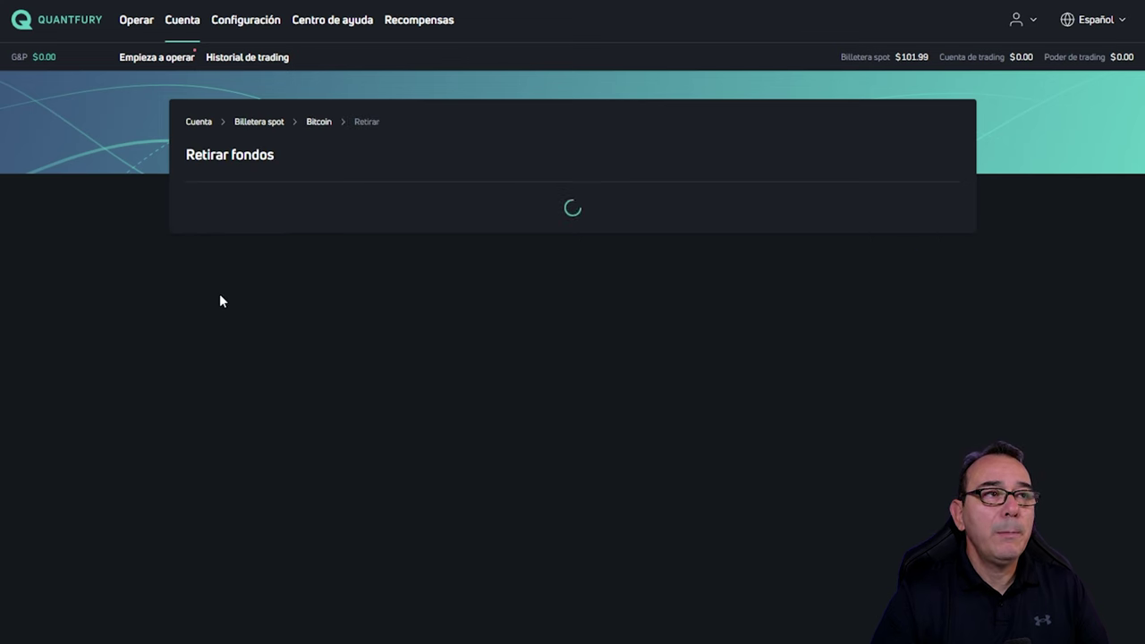
{"action": "left_click", "coordinate": [321, 231]}
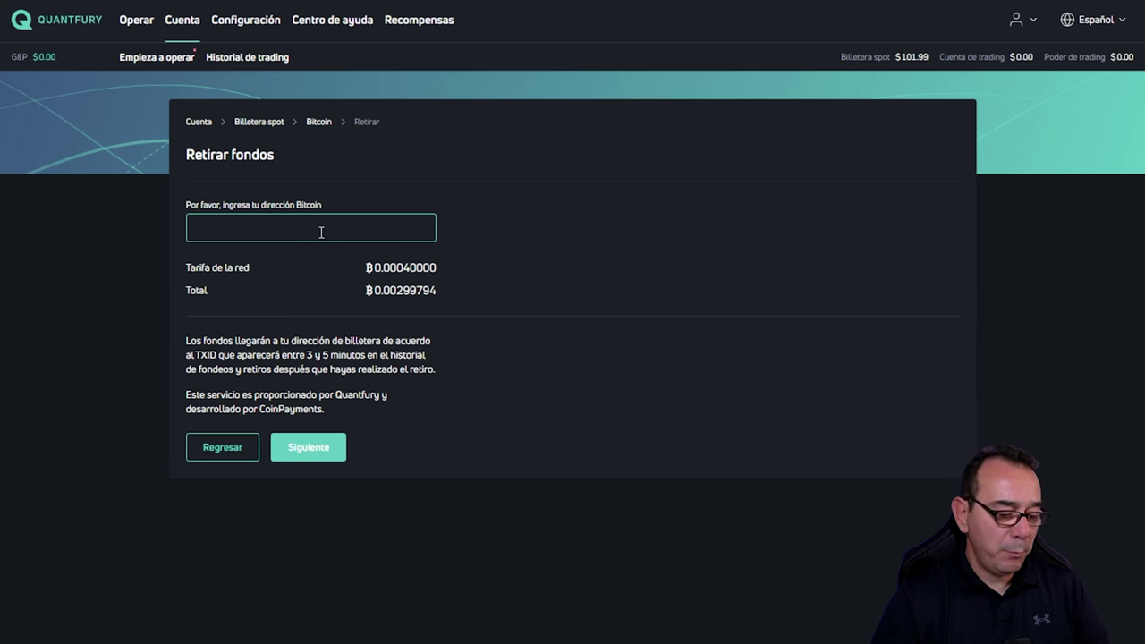
{"action": "type", "text": "bc1qcllqwsex47xj9qmxu4tu7muqymc8uaxy8l0vju"}
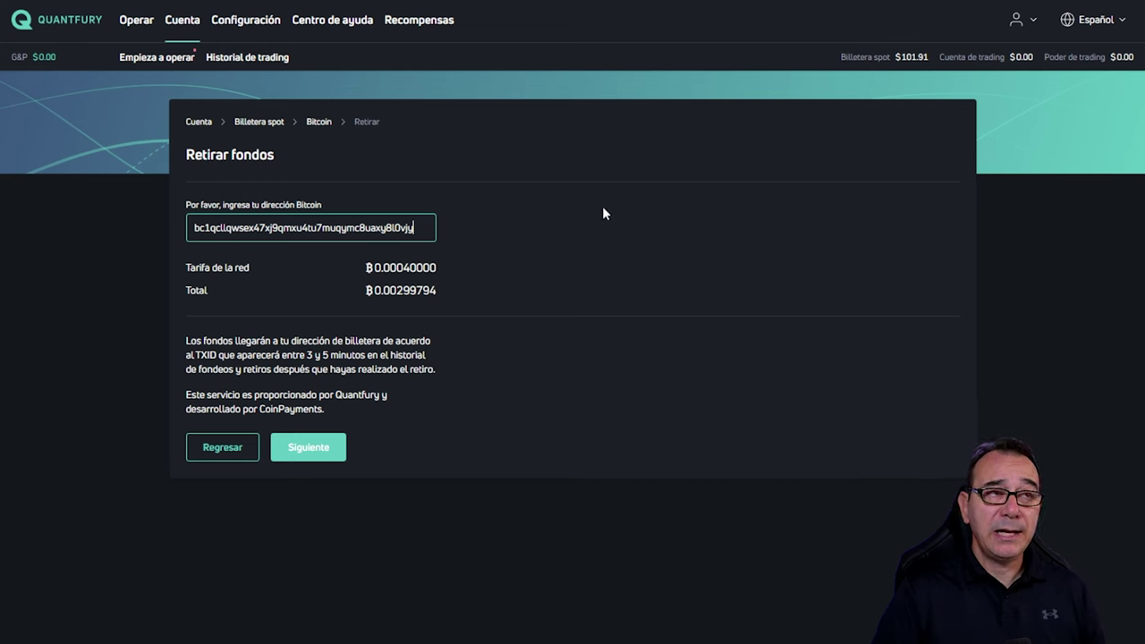
{"action": "left_click", "coordinate": [137, 22]}
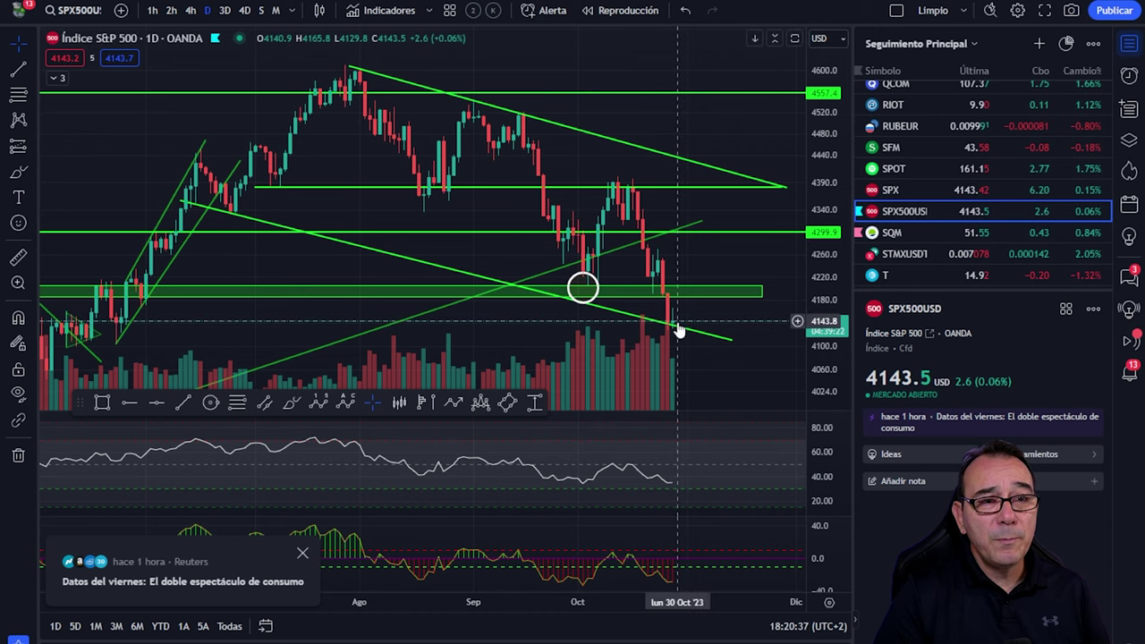
Step: Delete the horizontal rectangle zone from the zoomed SPX500USD daily chart
{"action": "scroll", "coordinate": [694, 295], "scroll_direction": "down", "scroll_amount": 3}
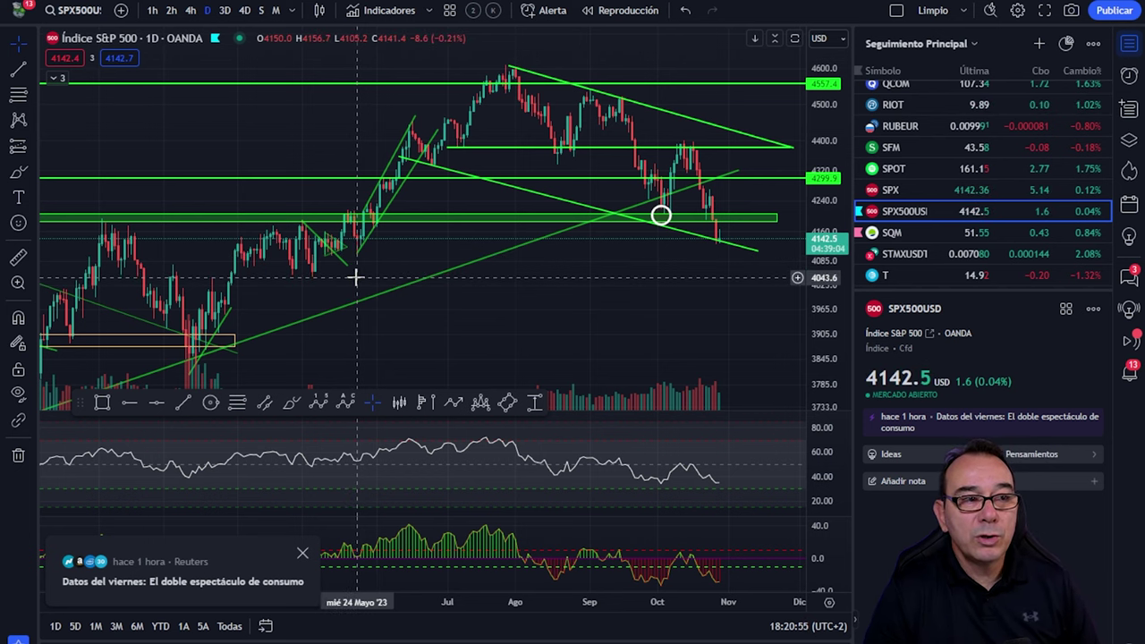
{"action": "scroll", "coordinate": [340, 281], "scroll_direction": "down", "scroll_amount": 4}
{"action": "scroll", "coordinate": [340, 286], "scroll_direction": "down", "scroll_amount": 3}
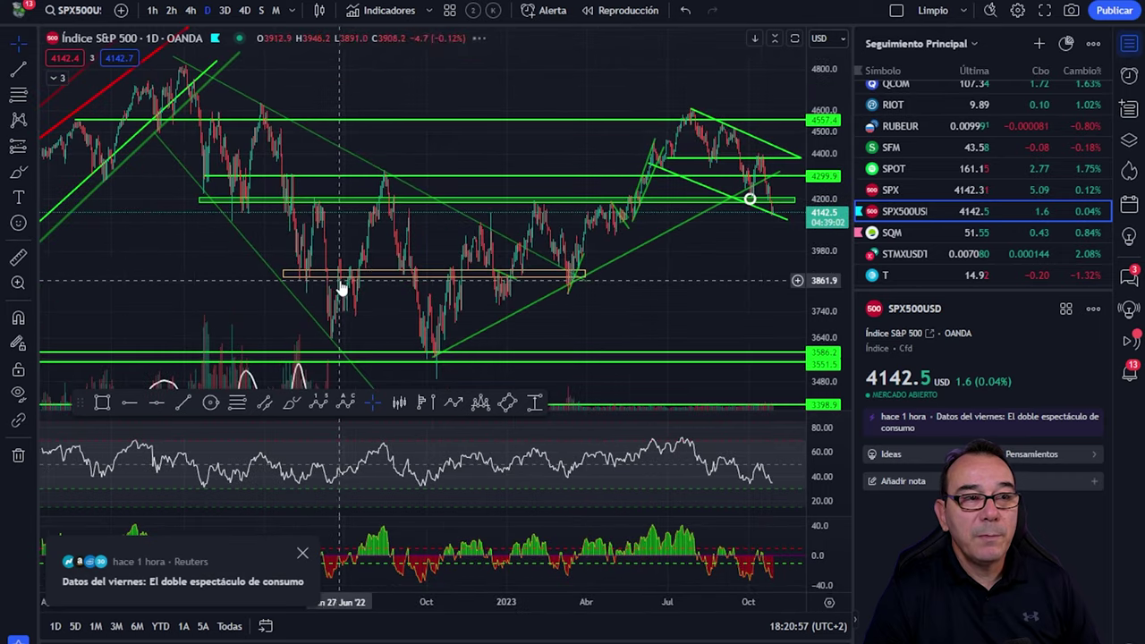
{"action": "left_click", "coordinate": [372, 272]}
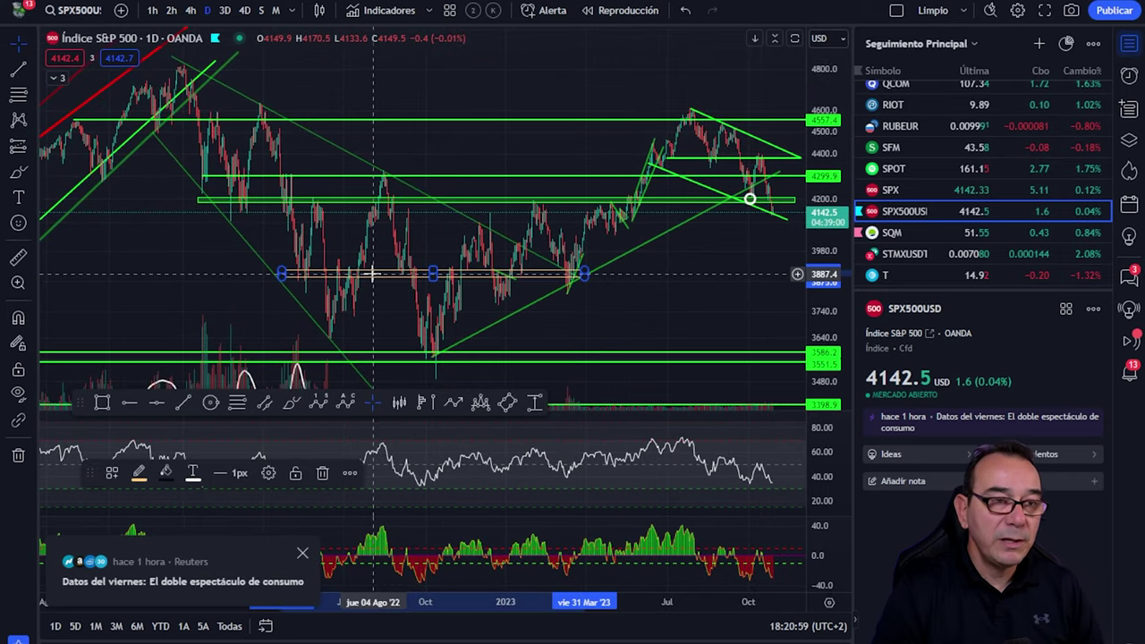
{"action": "key", "text": "Delete"}
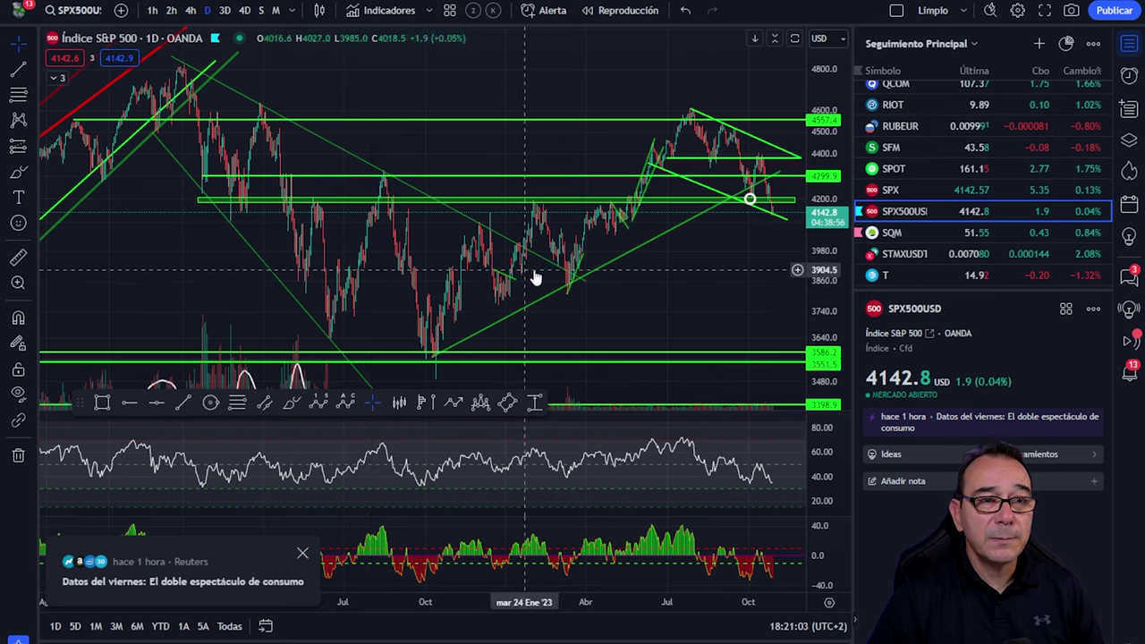
{"action": "scroll", "coordinate": [742, 309], "scroll_direction": "up", "scroll_amount": 5}
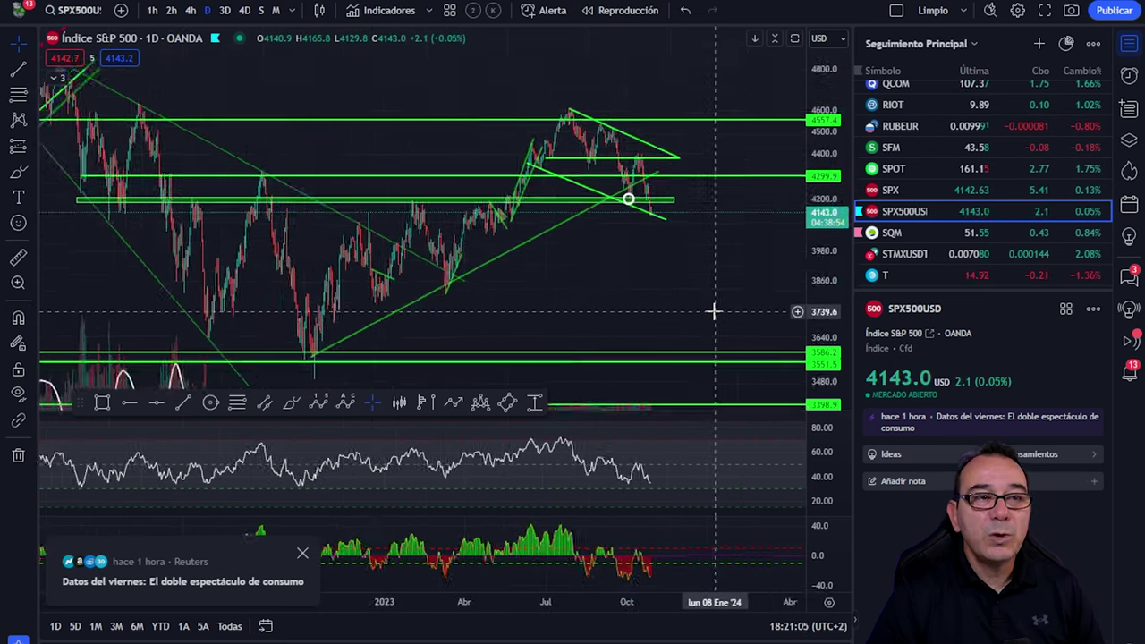
{"action": "scroll", "coordinate": [713, 311], "scroll_direction": "up", "scroll_amount": 4}
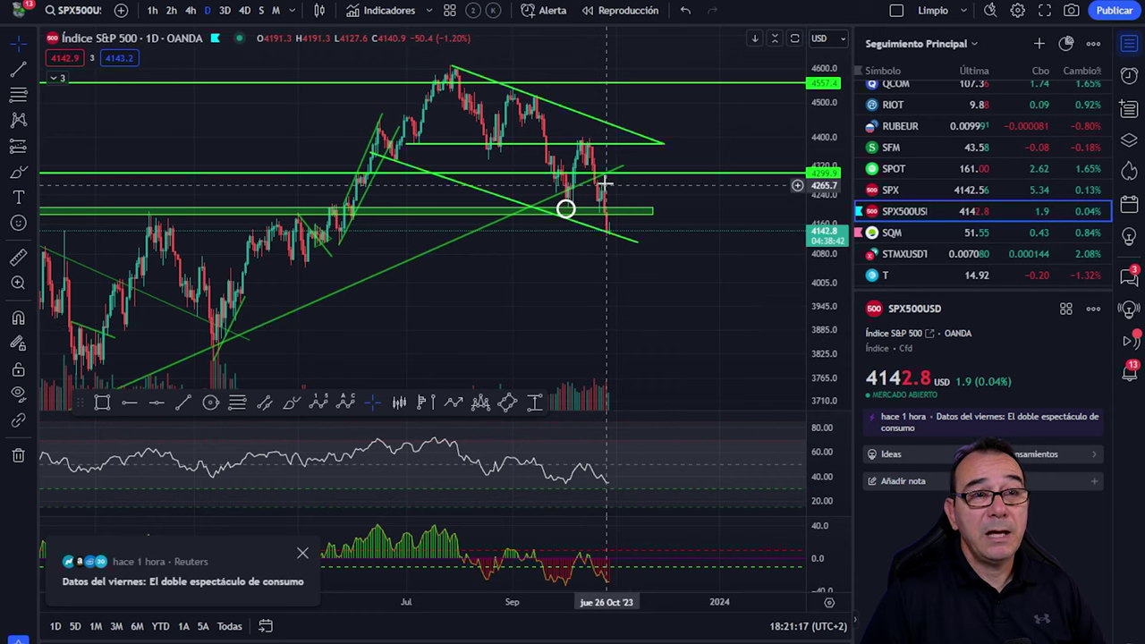
{"action": "scroll", "coordinate": [261, 222], "scroll_direction": "down", "scroll_amount": 2}
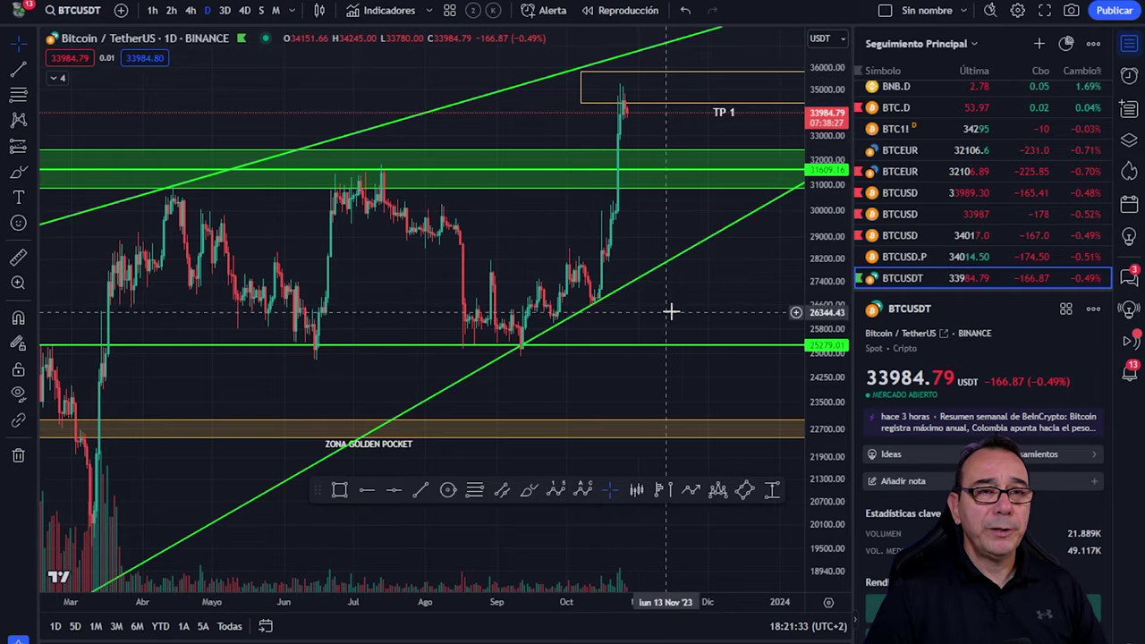
Step: Close the four news popups covering the chart
{"action": "scroll", "coordinate": [690, 306], "scroll_direction": "up", "scroll_amount": 4}
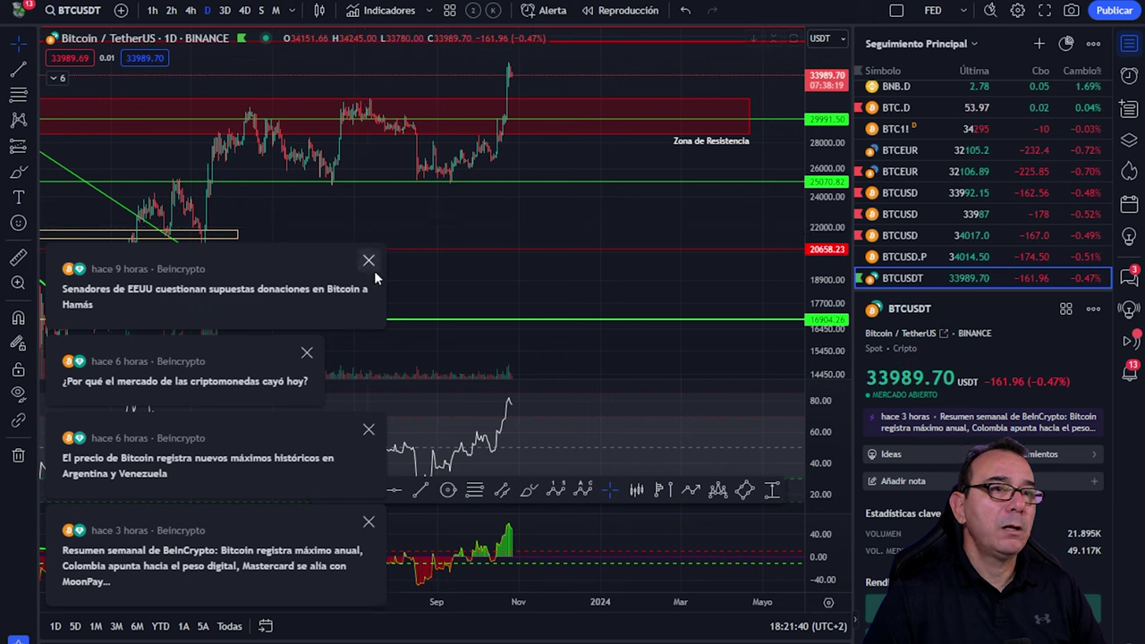
{"action": "left_click", "coordinate": [370, 262]}
{"action": "left_click", "coordinate": [307, 353]}
{"action": "left_click", "coordinate": [369, 431]}
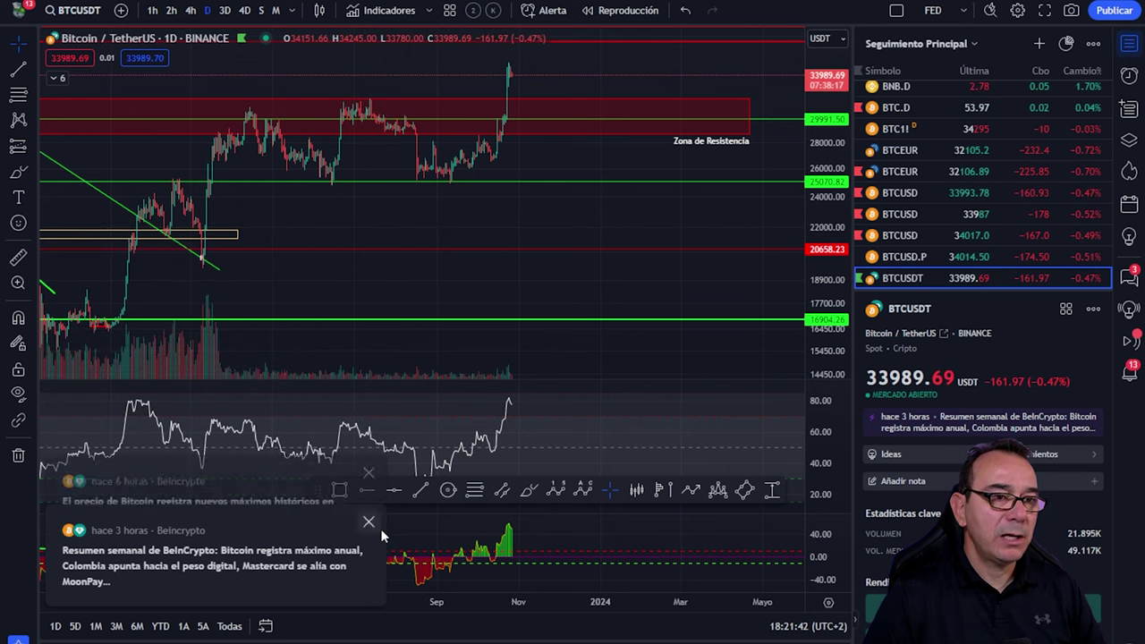
{"action": "left_click", "coordinate": [369, 522]}
{"action": "scroll", "coordinate": [608, 235], "scroll_direction": "down", "scroll_amount": 3}
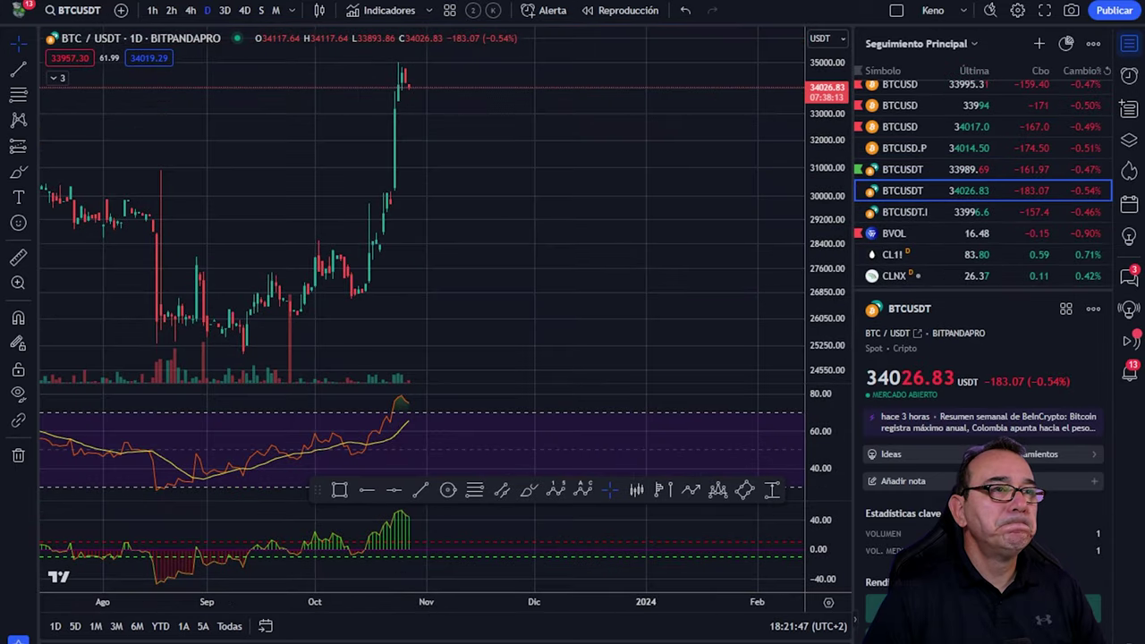
Step: Show Binance BTCUSDT in the saved analysis layout on 4-hour candles
{"action": "left_click", "coordinate": [901, 171]}
{"action": "scroll", "coordinate": [583, 143], "scroll_direction": "down", "scroll_amount": 4}
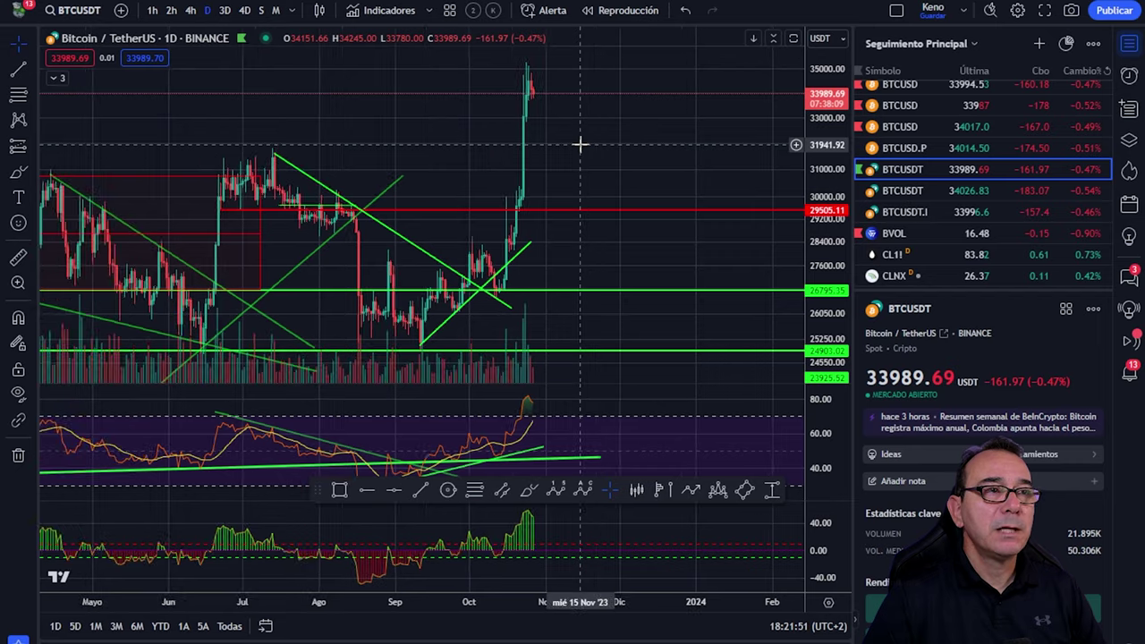
{"action": "key", "text": "alt+Tab"}
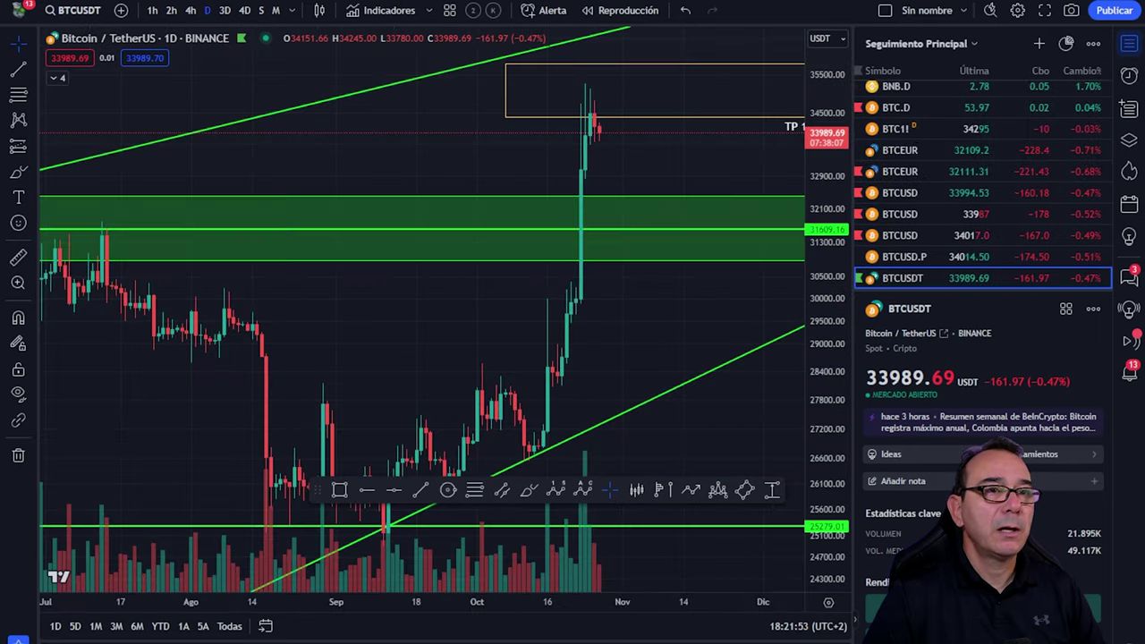
{"action": "scroll", "coordinate": [926, 212], "scroll_direction": "down", "scroll_amount": 4}
{"action": "scroll", "coordinate": [926, 212], "scroll_direction": "up", "scroll_amount": 3}
{"action": "scroll", "coordinate": [925, 212], "scroll_direction": "up", "scroll_amount": 3}
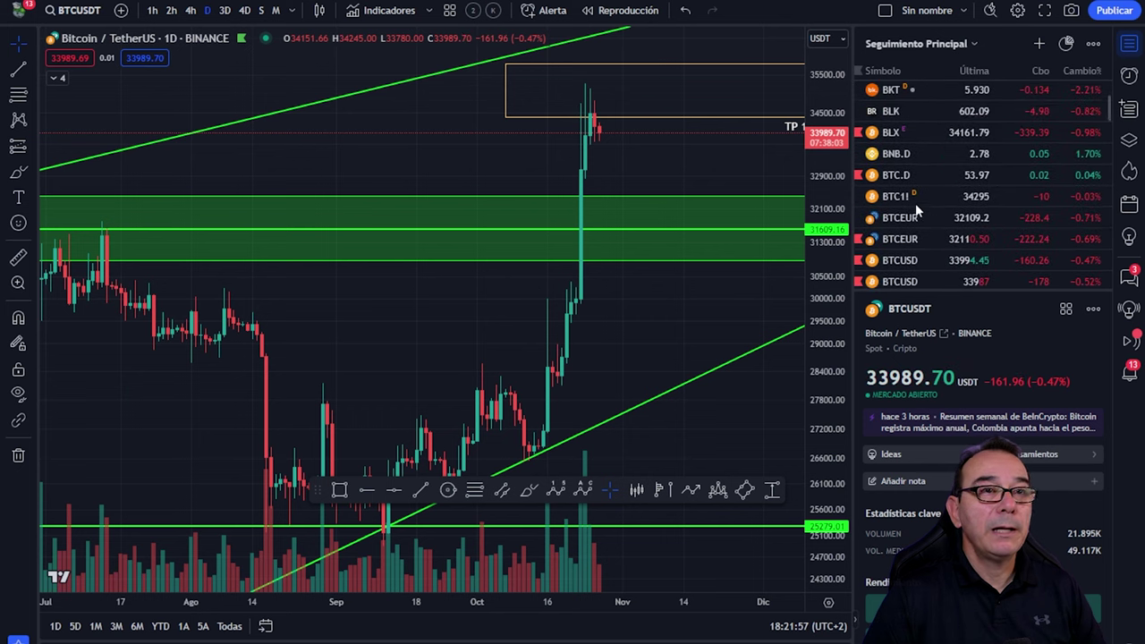
{"action": "left_click", "coordinate": [190, 10]}
{"action": "scroll", "coordinate": [567, 159], "scroll_direction": "down", "scroll_amount": 2}
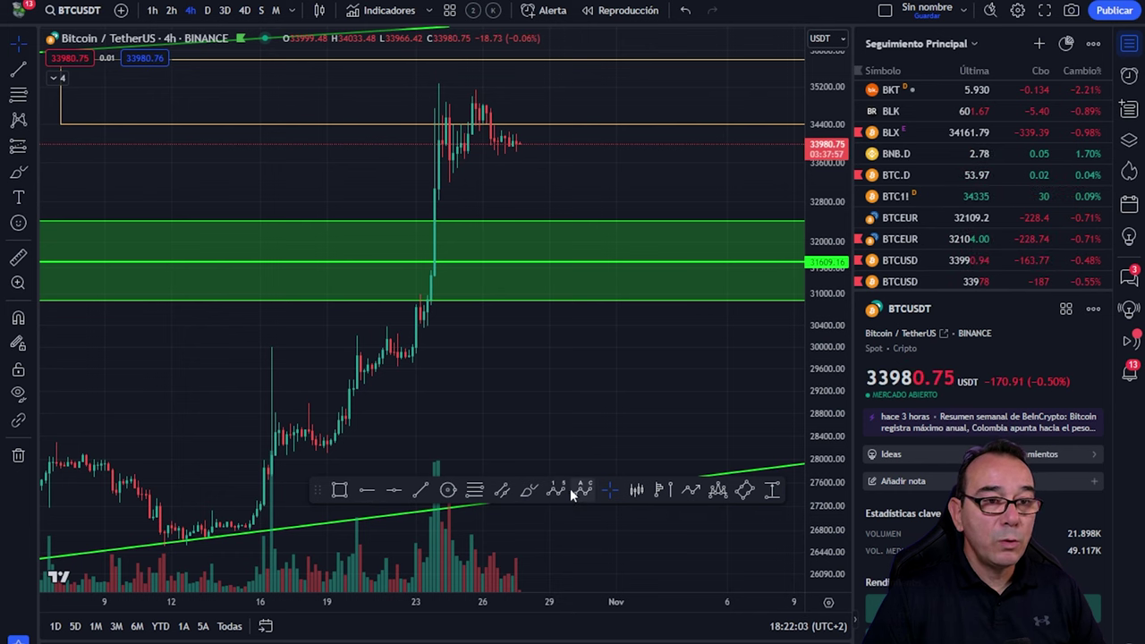
Step: Draw a rising parallel channel from the late-October rally top and stretch it further right
{"action": "left_click", "coordinate": [501, 490]}
{"action": "left_click", "coordinate": [427, 110]}
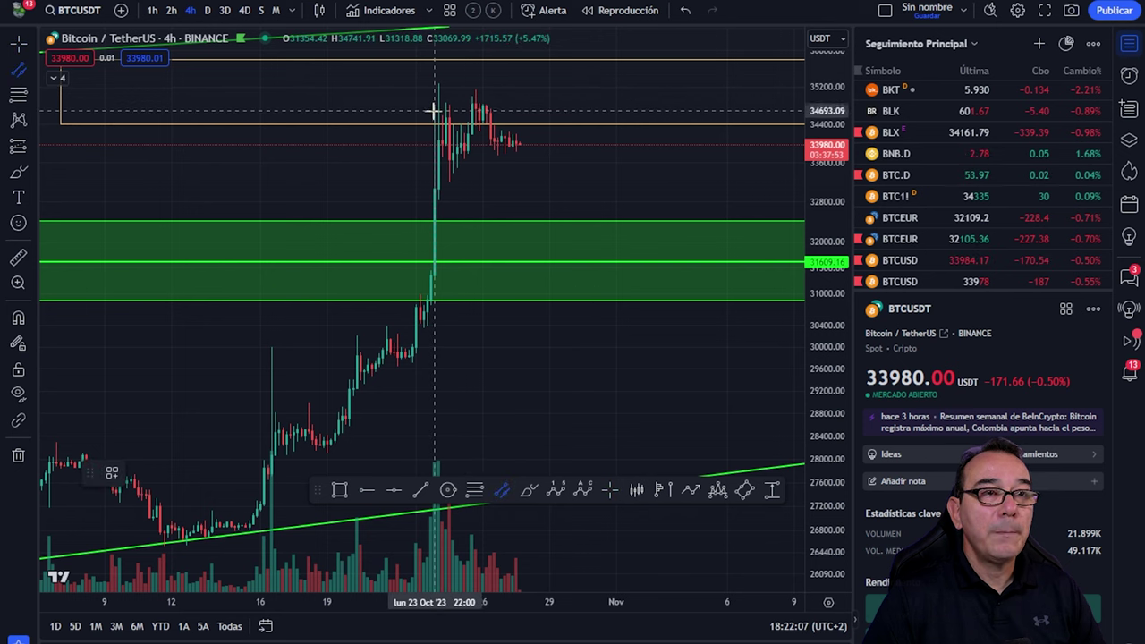
{"action": "left_click", "coordinate": [538, 56]}
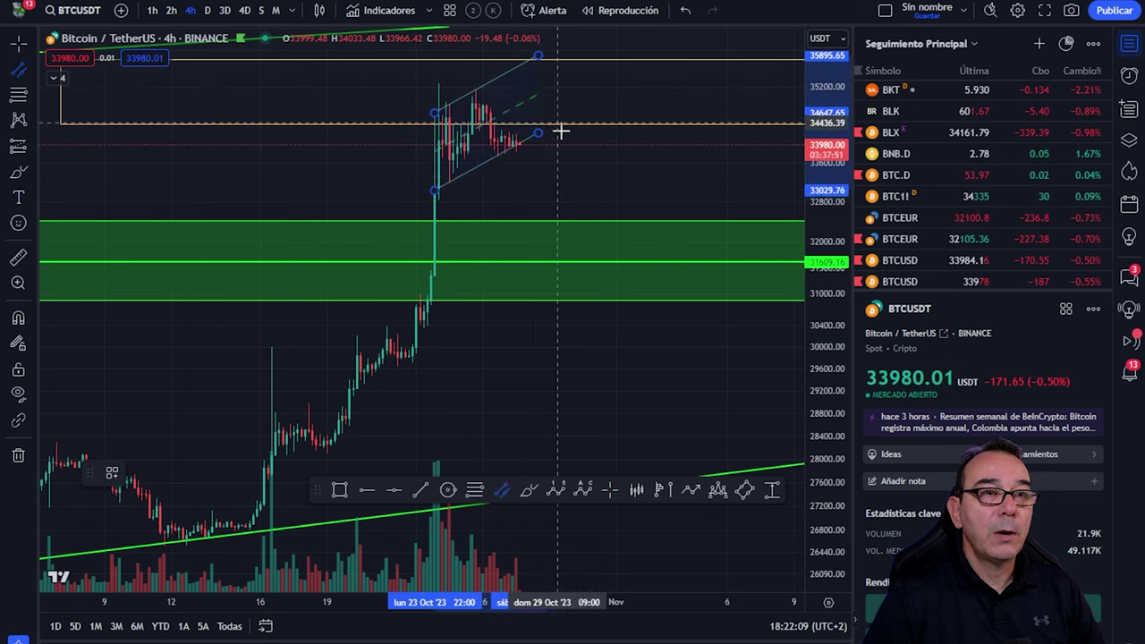
{"action": "left_click", "coordinate": [563, 118]}
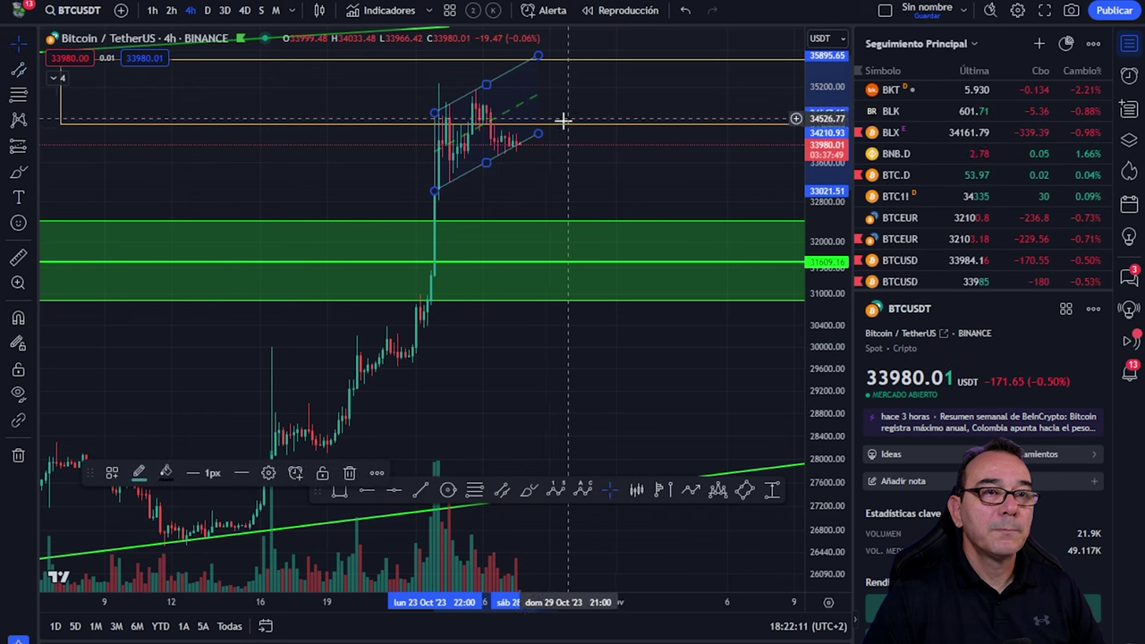
{"action": "left_click", "coordinate": [613, 171]}
{"action": "left_click_drag", "start_coordinate": [554, 143], "coordinate": [631, 95]}
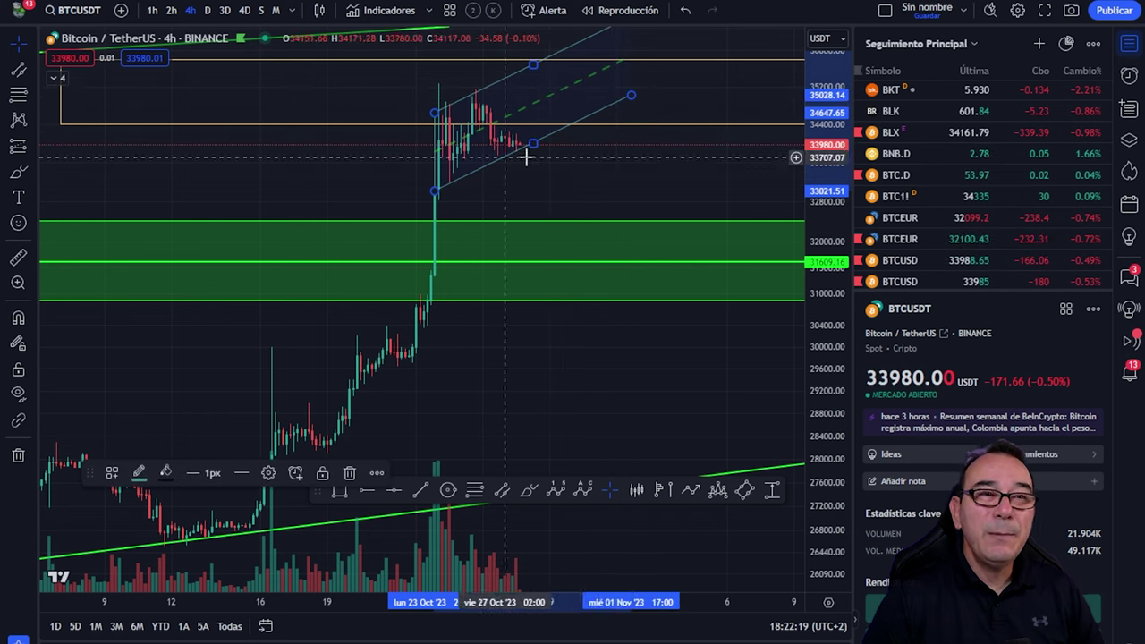
{"action": "left_click", "coordinate": [637, 185]}
{"action": "scroll", "coordinate": [639, 184], "scroll_direction": "down", "scroll_amount": 5}
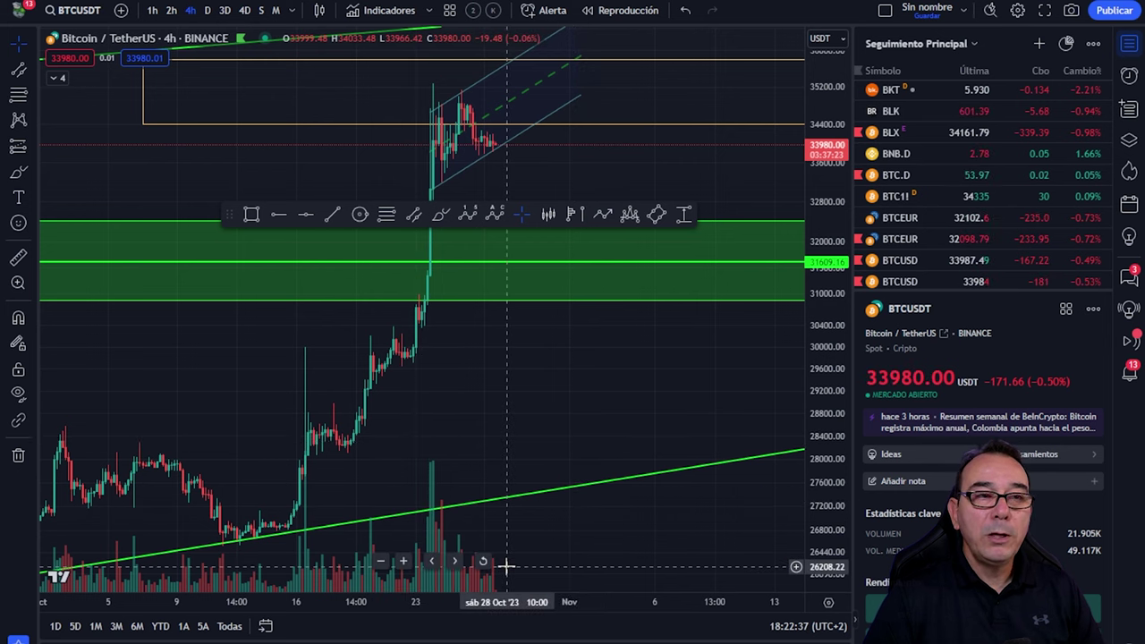
Step: Bring back the BTCUSDT 4-hour chart and move the floating toolbar off the candles
{"action": "key", "text": "ctrl+Tab"}
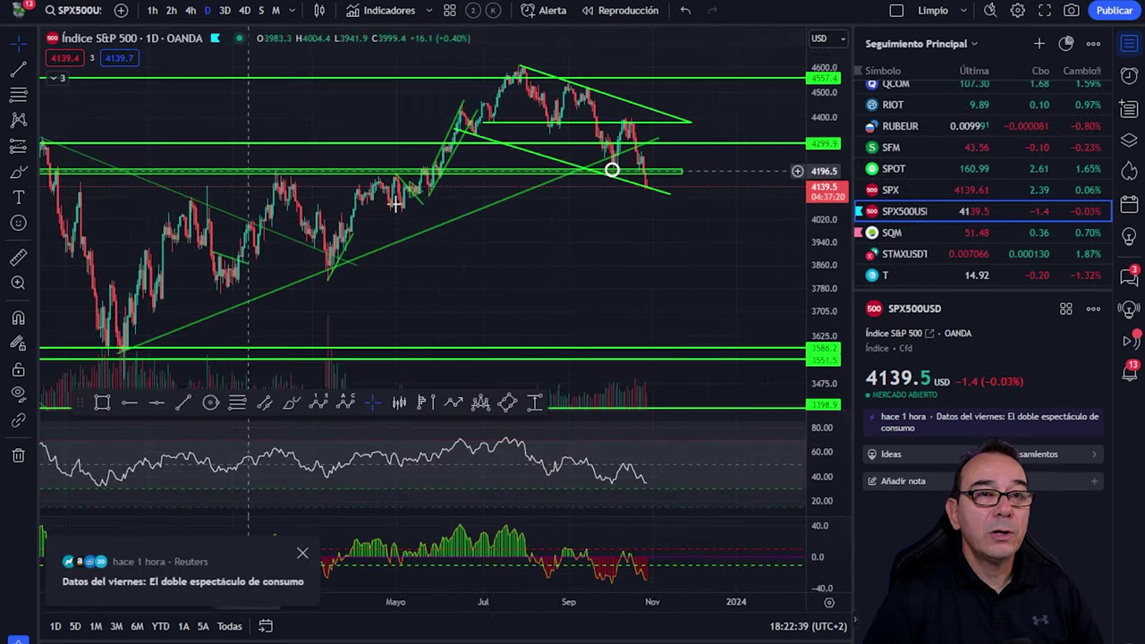
{"action": "scroll", "coordinate": [916, 248], "scroll_direction": "up", "scroll_amount": 10}
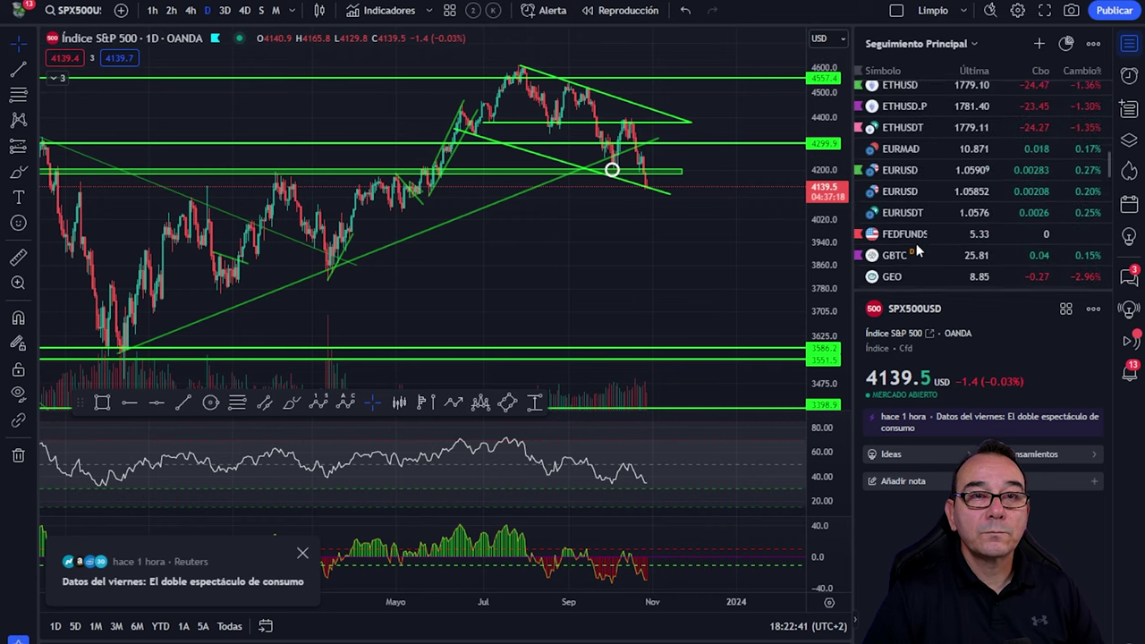
{"action": "scroll", "coordinate": [916, 246], "scroll_direction": "up", "scroll_amount": 5}
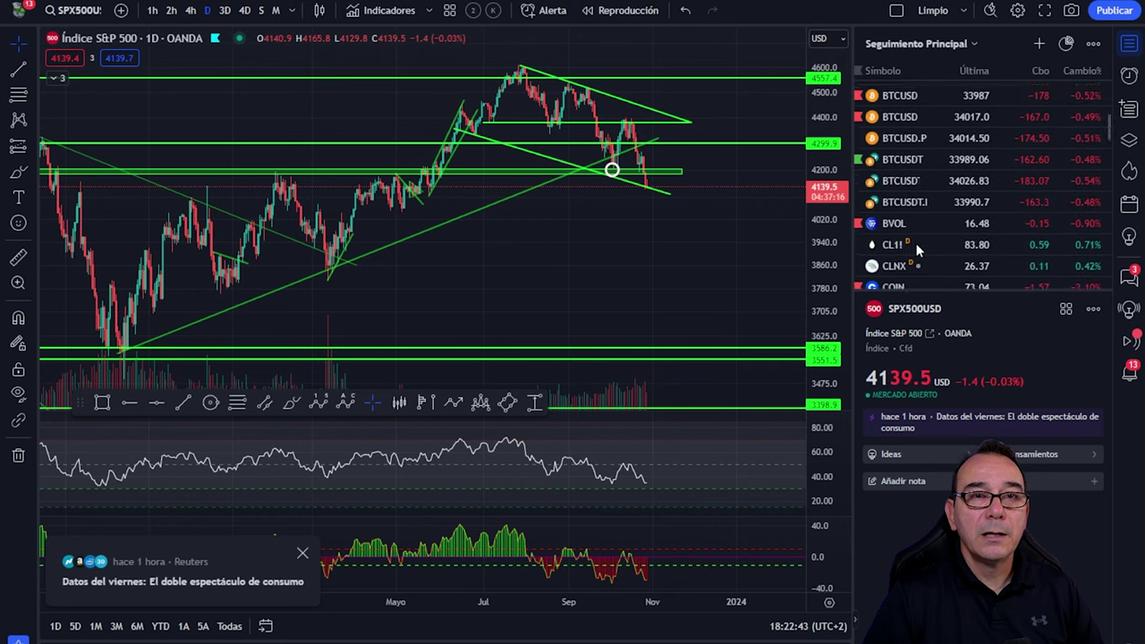
{"action": "left_click", "coordinate": [902, 174]}
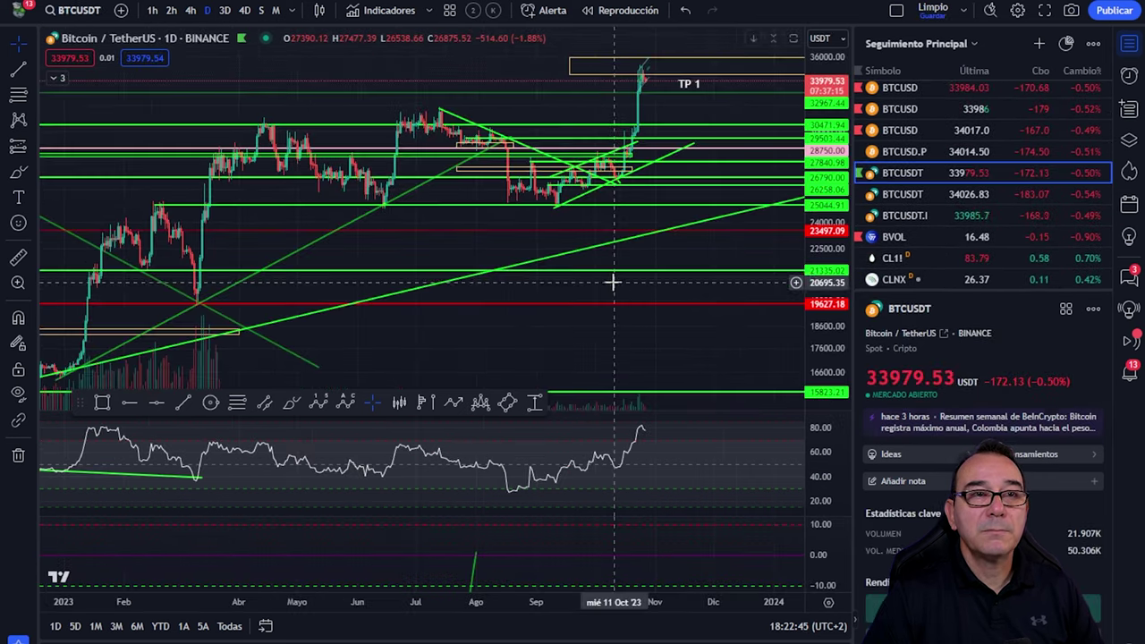
{"action": "left_click", "coordinate": [191, 11]}
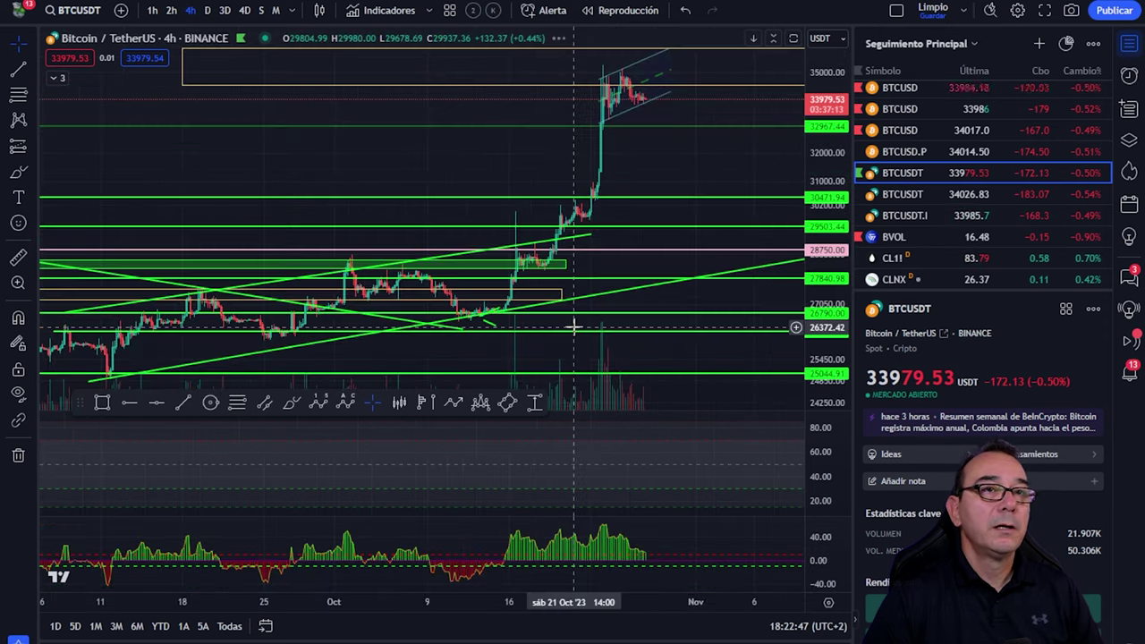
{"action": "scroll", "coordinate": [573, 330], "scroll_direction": "up", "scroll_amount": 5}
{"action": "scroll", "coordinate": [575, 331], "scroll_direction": "right", "scroll_amount": 5}
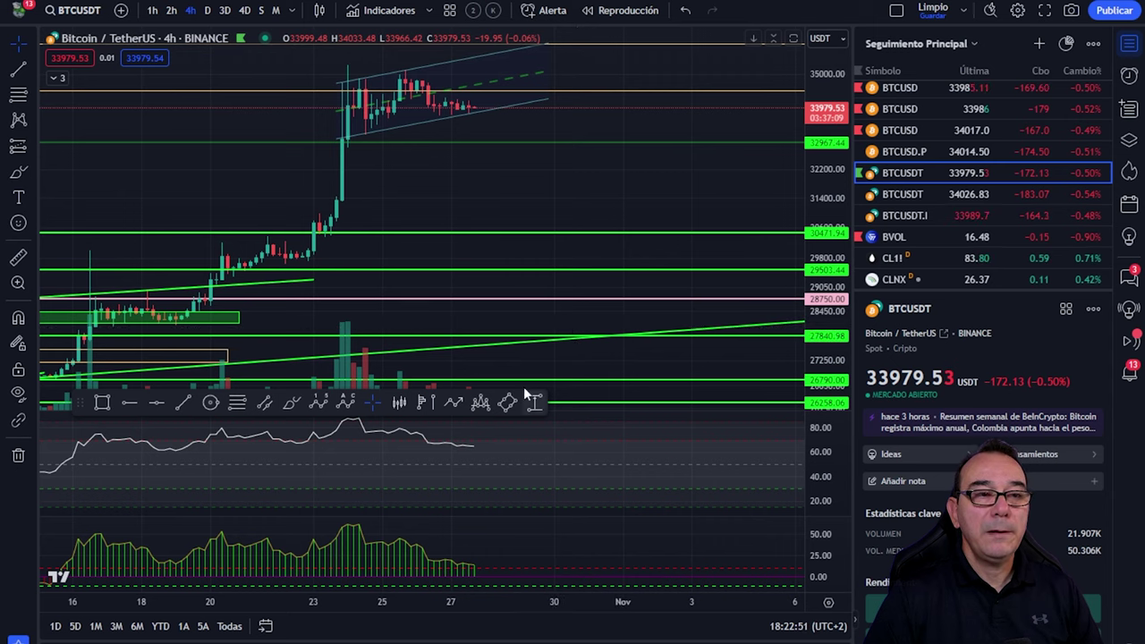
{"action": "left_click_drag", "start_coordinate": [84, 403], "coordinate": [51, 474]}
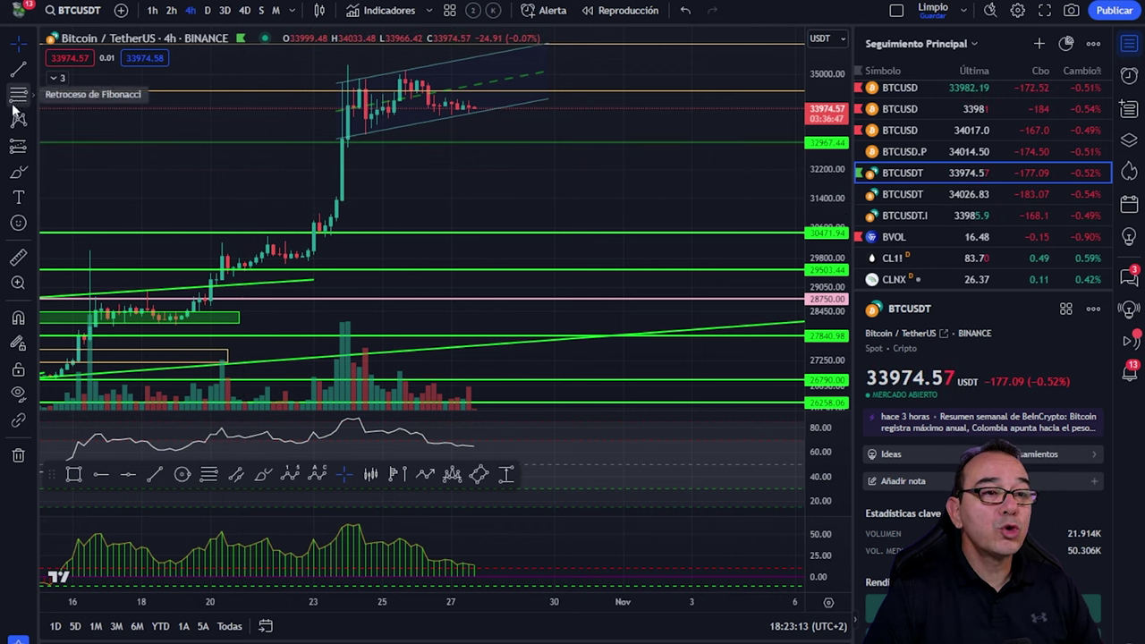
Step: Start a descending parallel channel from the 24 Oct high toward early November
{"action": "left_click", "coordinate": [238, 477]}
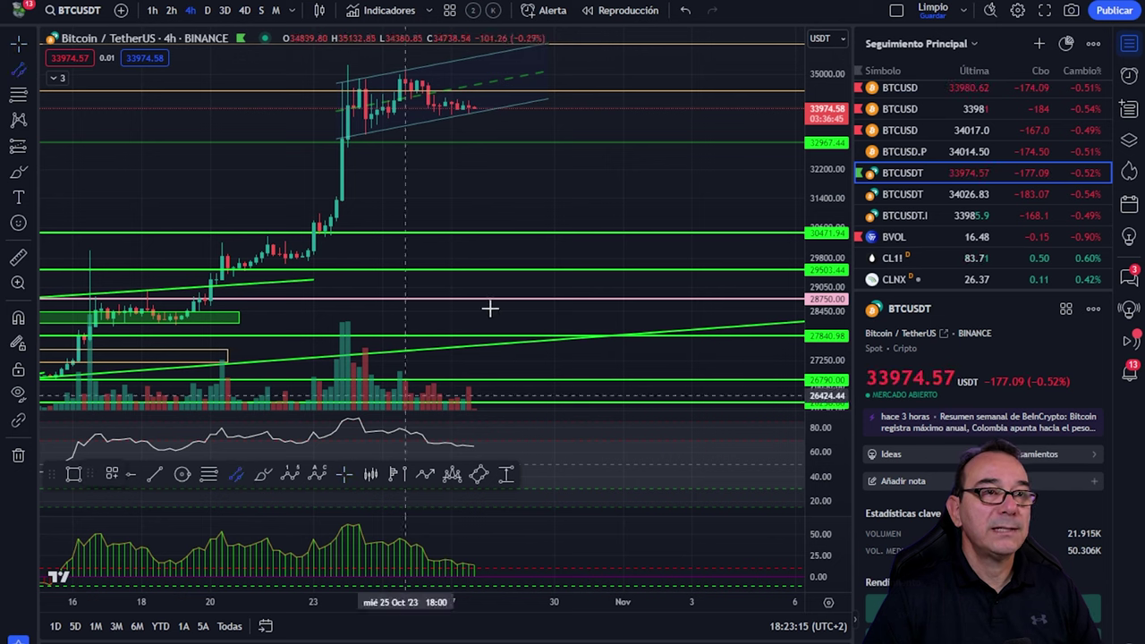
{"action": "left_click", "coordinate": [344, 64]}
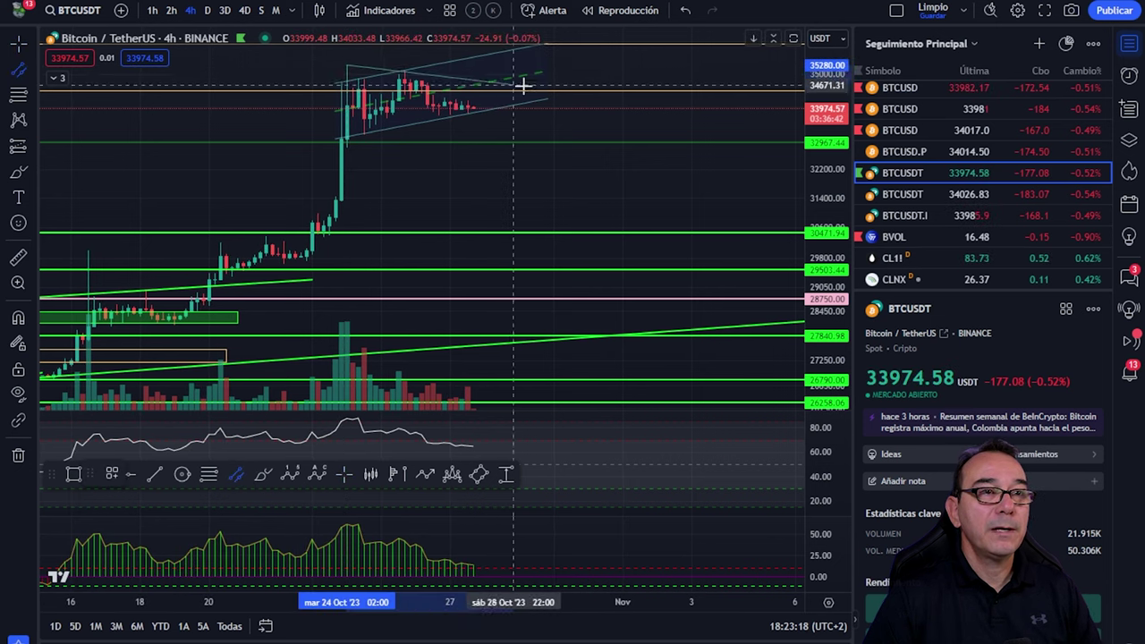
{"action": "left_click", "coordinate": [637, 94]}
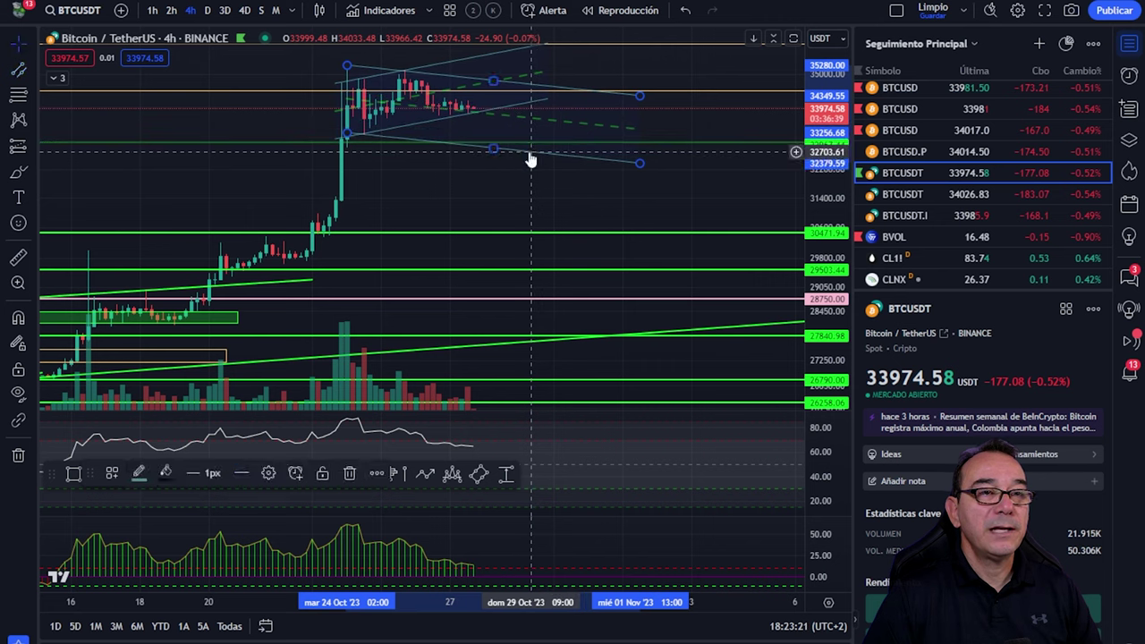